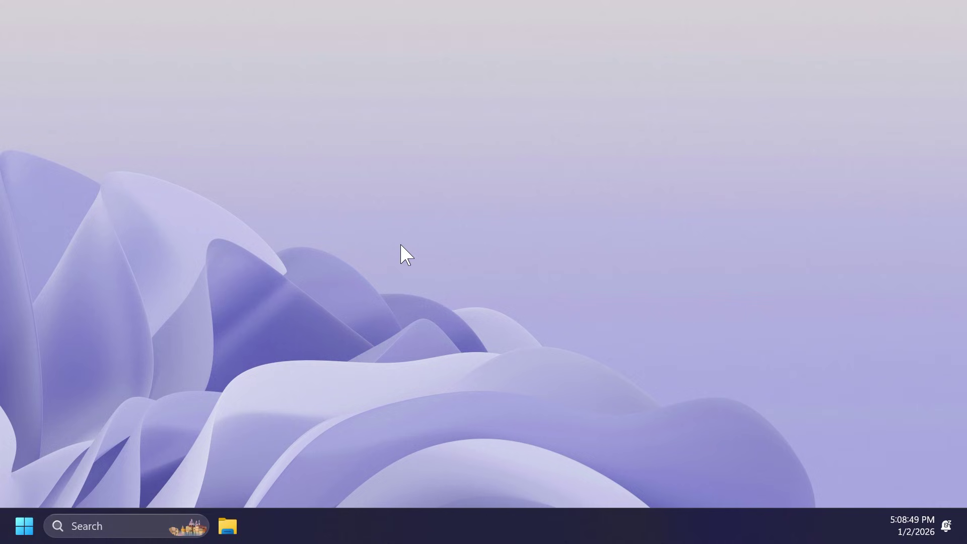
# - Bring up the power user quick-access menu, then dismiss it without choosing anything
pyautogui.rightClick(20, 526)
pyautogui.moveTo(110, 461)
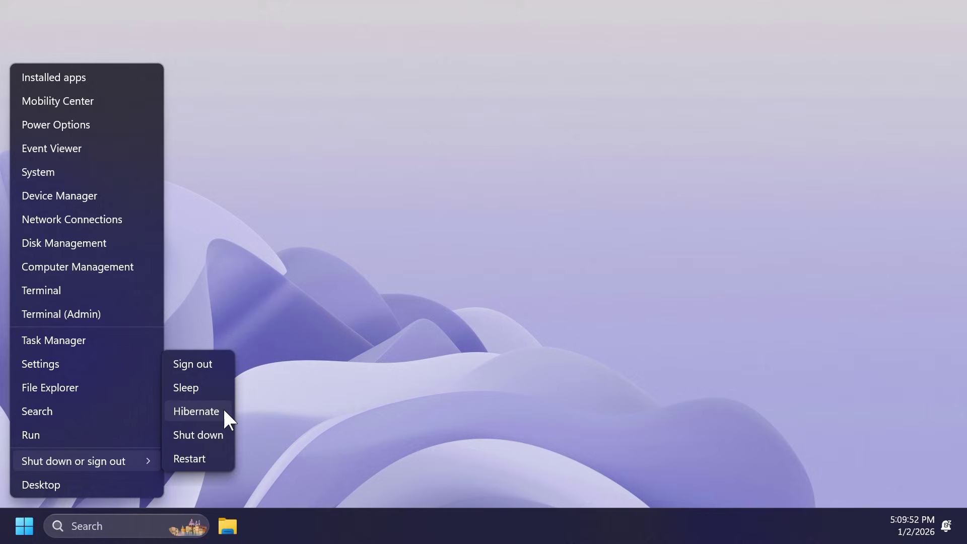
pyautogui.press('Escape')
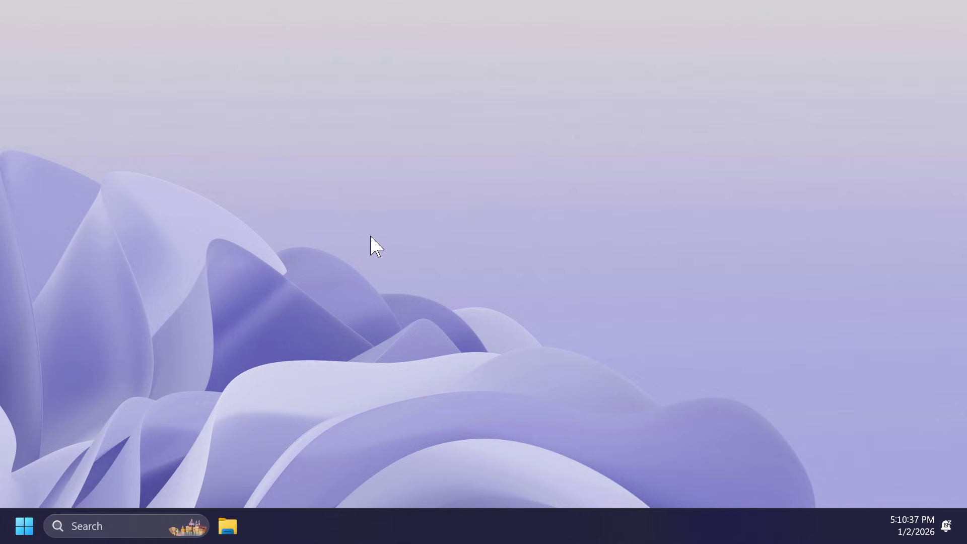
# - Launch WizTree, scan drive C: in Tree View, and select hiberfil.sys (6.3 GB) among the root files
pyautogui.press('super')
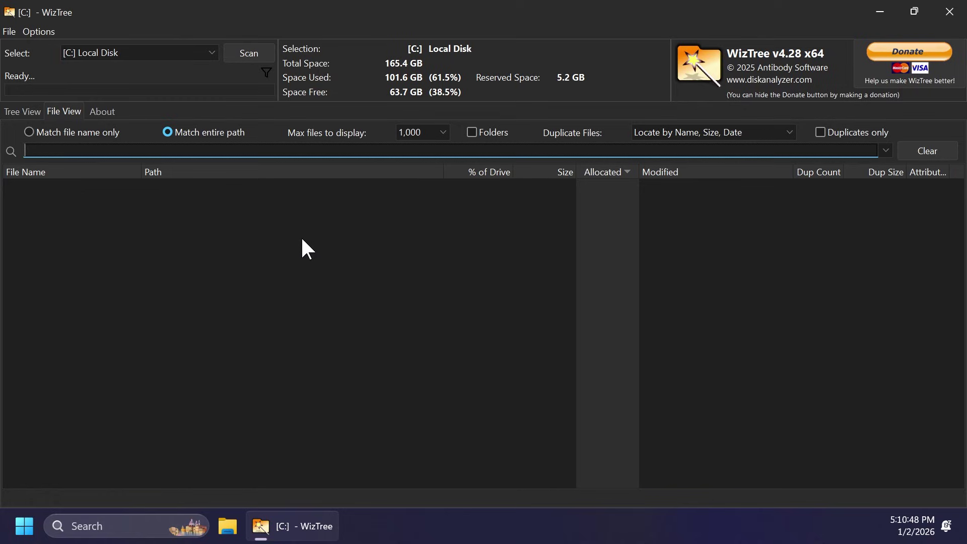
pyautogui.click(20, 111)
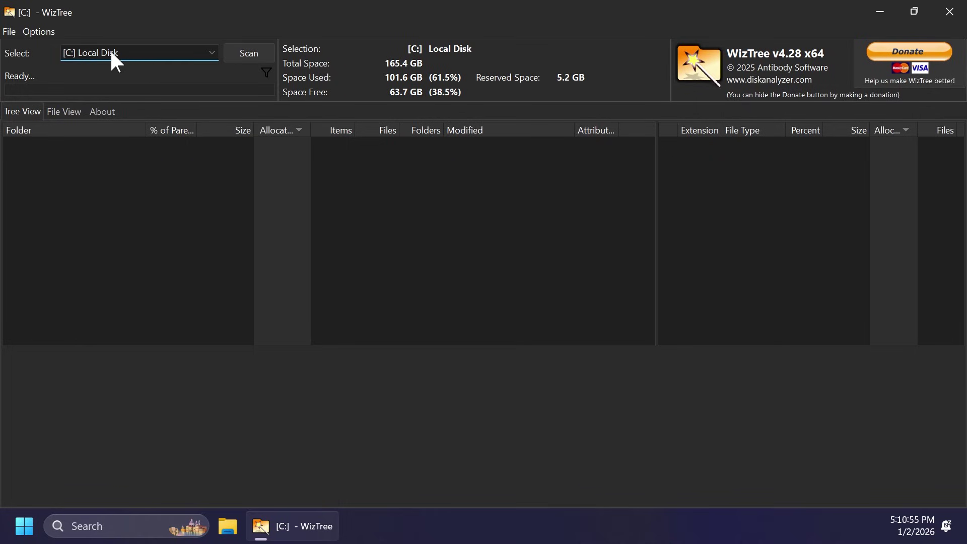
pyautogui.click(252, 50)
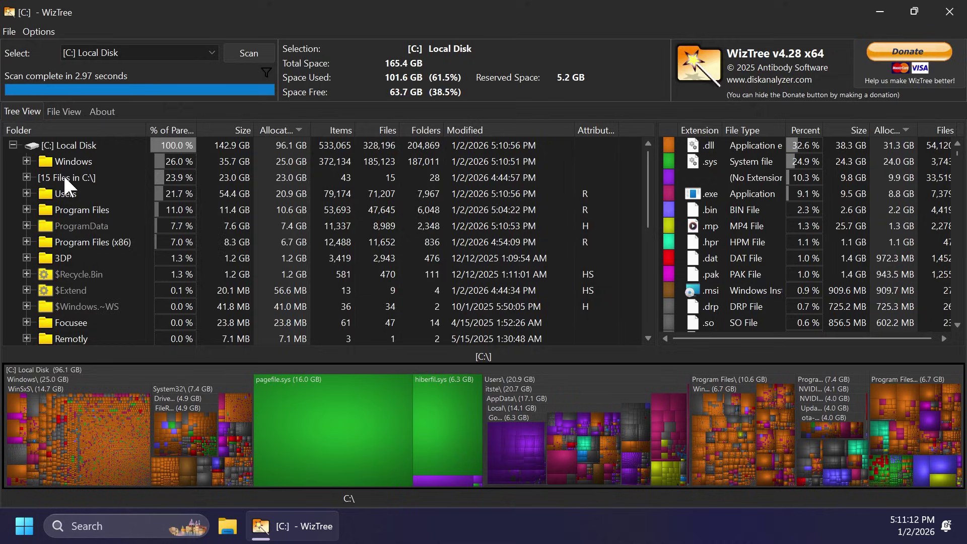
pyautogui.click(25, 173)
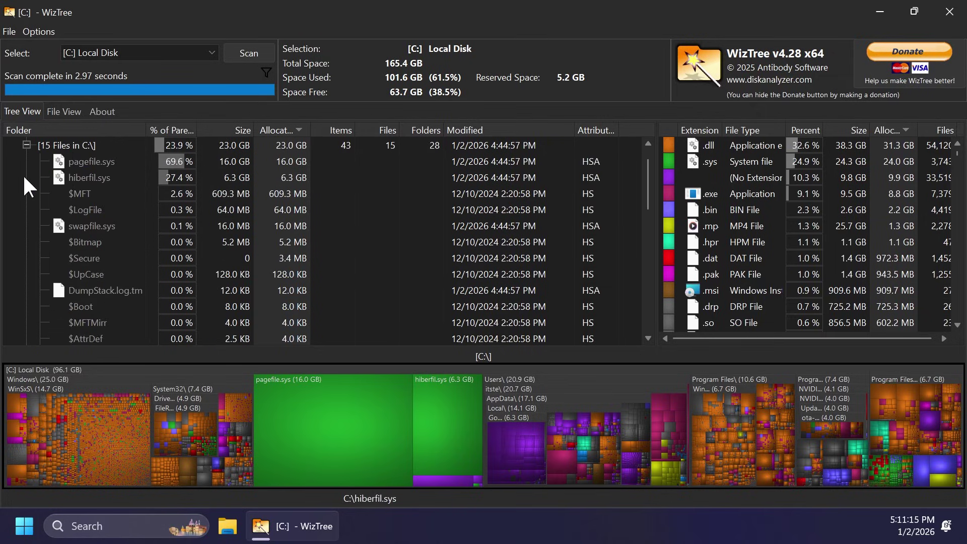
pyautogui.click(75, 174)
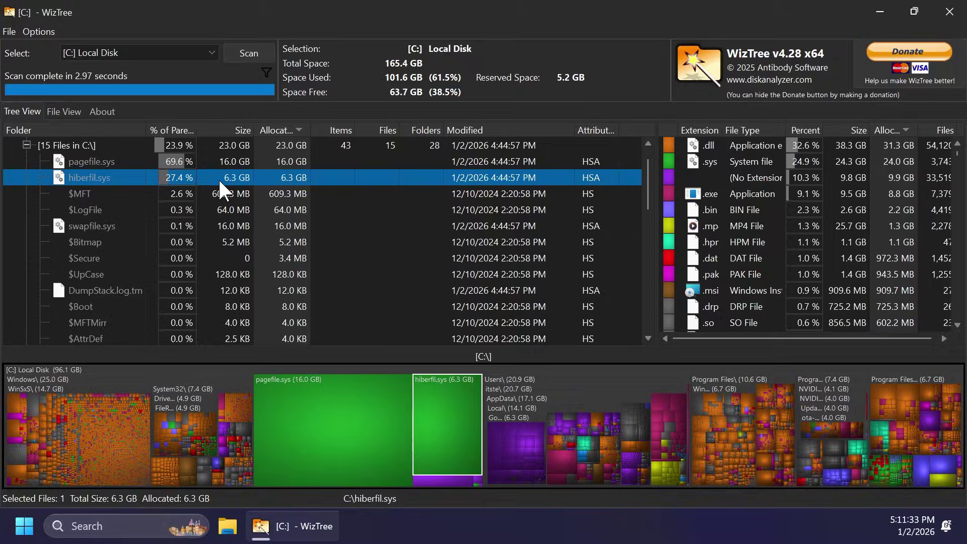
# - Filter WizTree's File View by 'hiber' and select the hiberfil.sys result
pyautogui.click(69, 109)
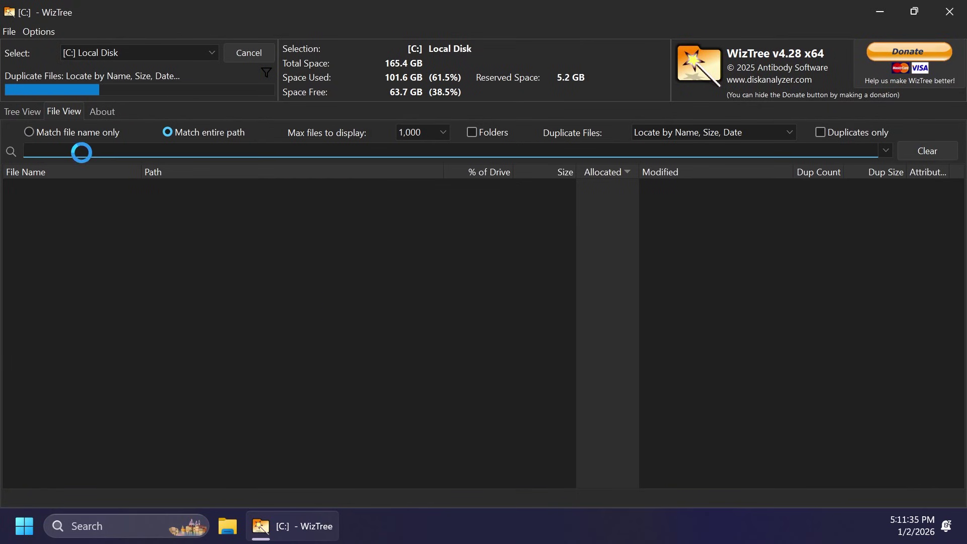
pyautogui.write('hiber')
pyautogui.click(71, 193)
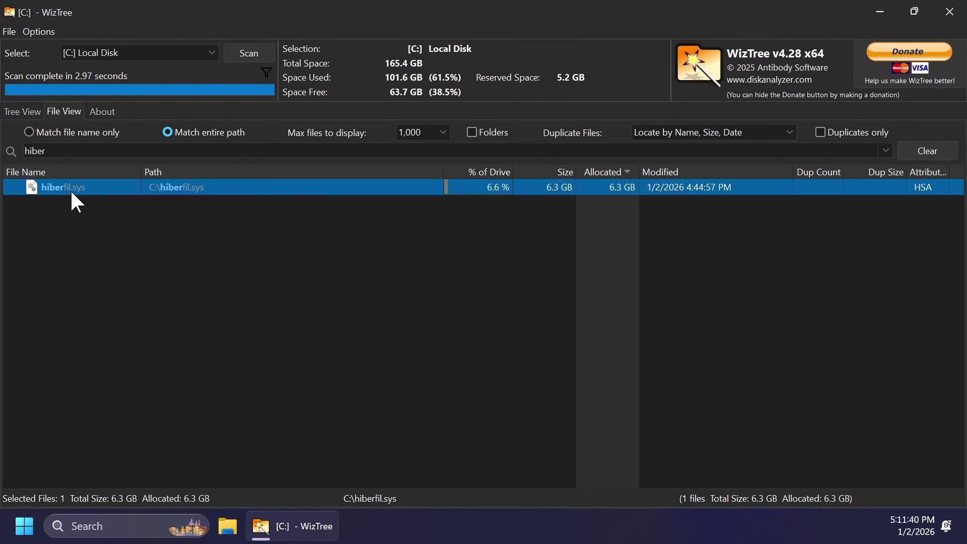
# - Check hiberfil.sys Properties showing 6.29 GB on disk, then close the dialog
pyautogui.rightClick(65, 240)
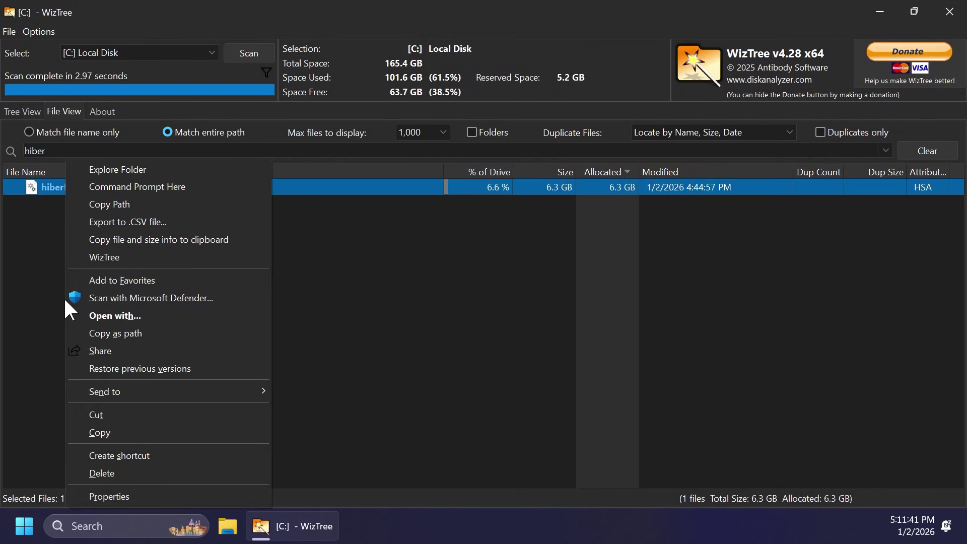
pyautogui.click(99, 498)
pyautogui.moveTo(235, 130); pyautogui.dragTo(612, 58)
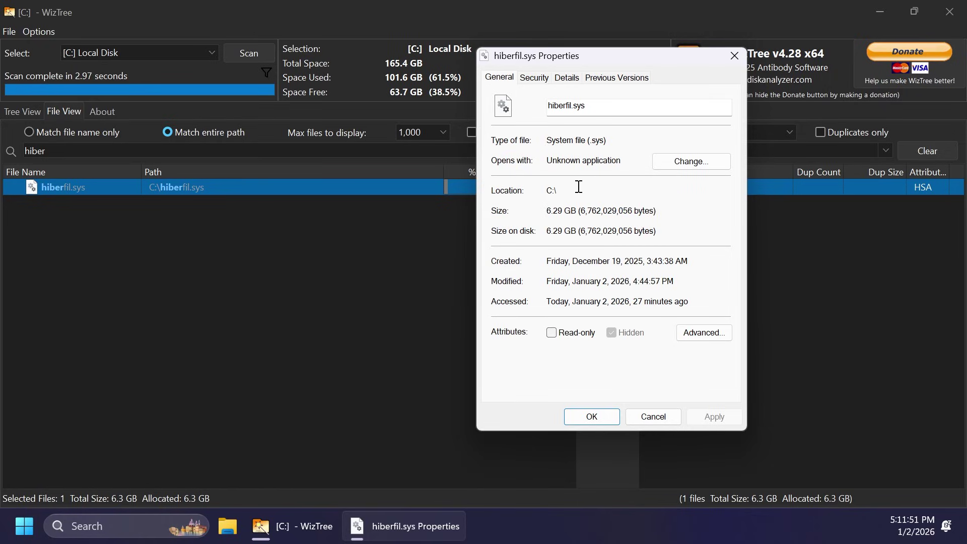
pyautogui.click(734, 55)
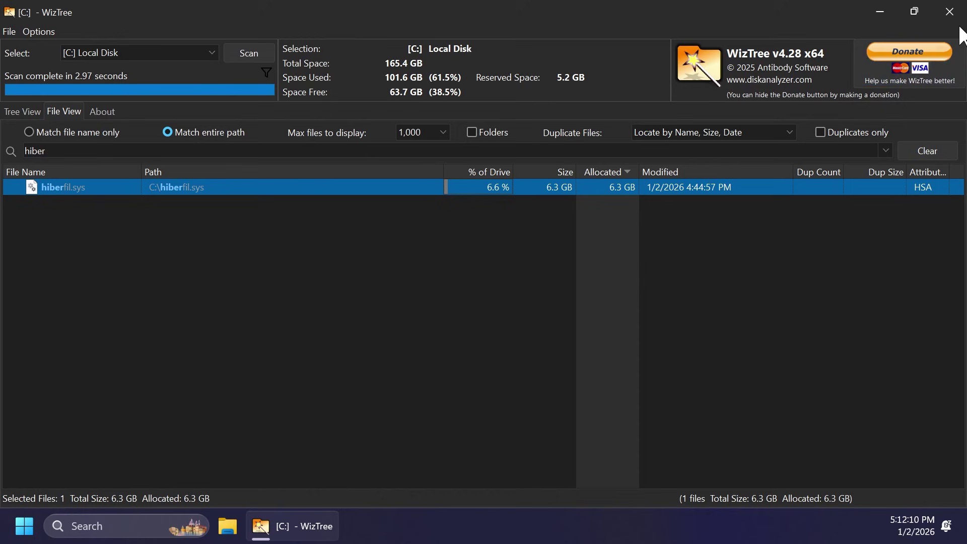
# - Close WizTree and open Power Options in Control Panel
pyautogui.click(951, 11)
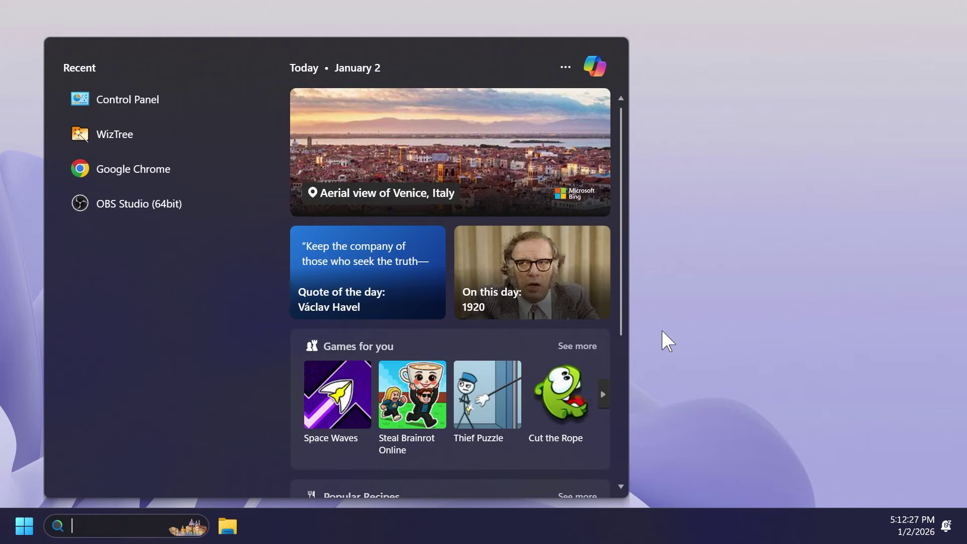
pyautogui.write('contro')
pyautogui.press('Return')
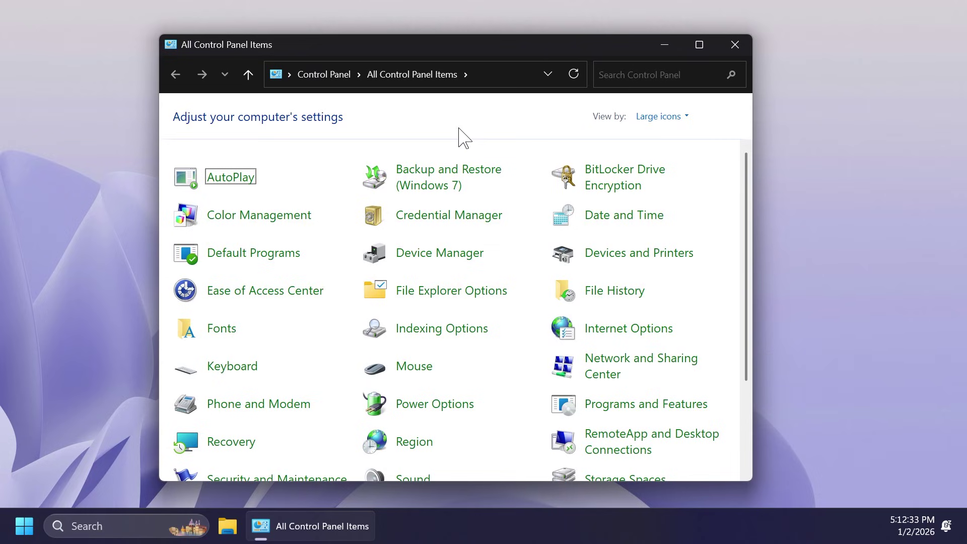
pyautogui.scroll(-1, 438, 252)
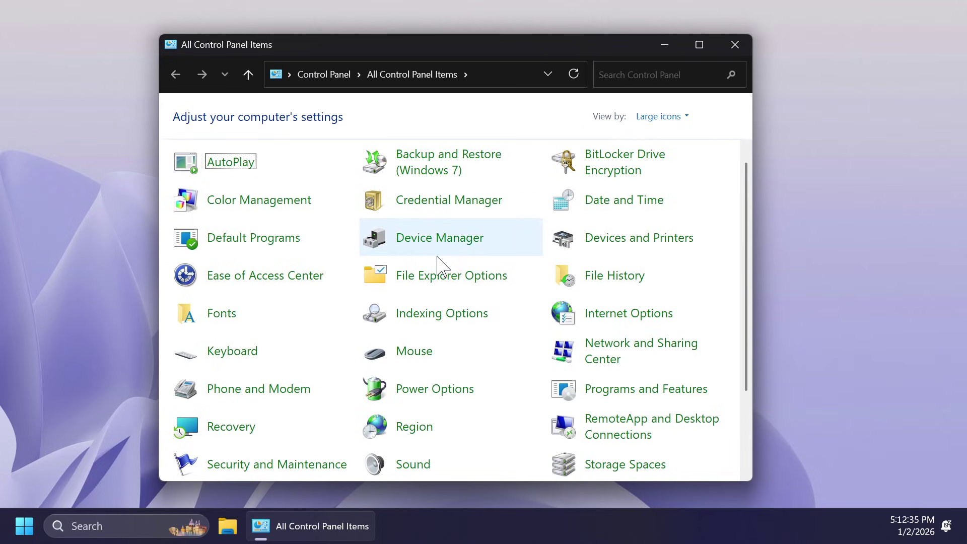
pyautogui.click(431, 393)
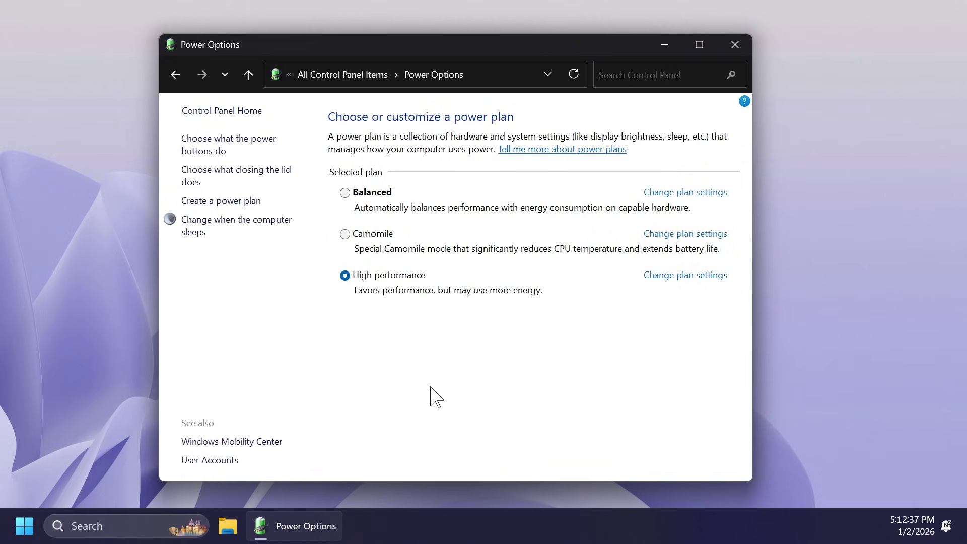
# - Untick Hibernate in the shutdown settings, save changes, and close the window
pyautogui.click(244, 151)
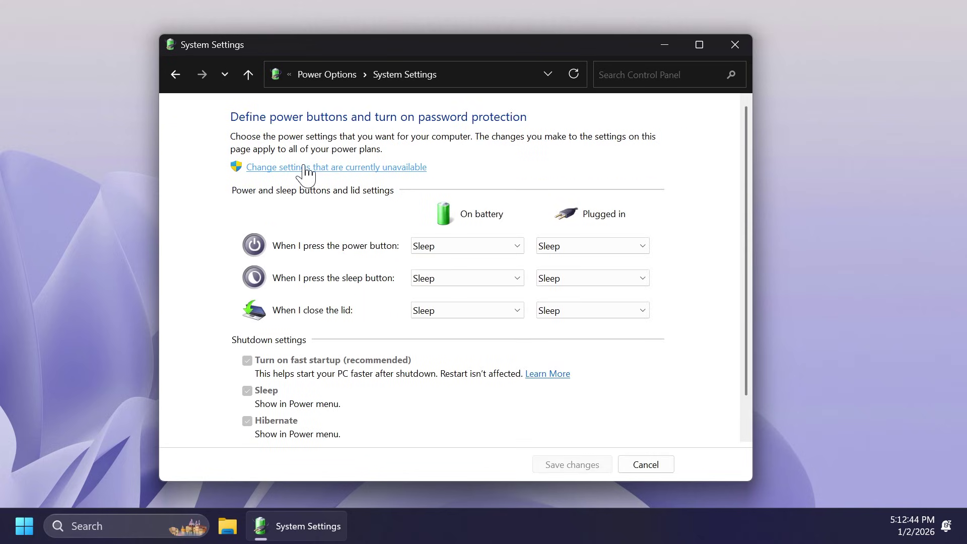
pyautogui.click(329, 169)
pyautogui.scroll(-1, 340, 159)
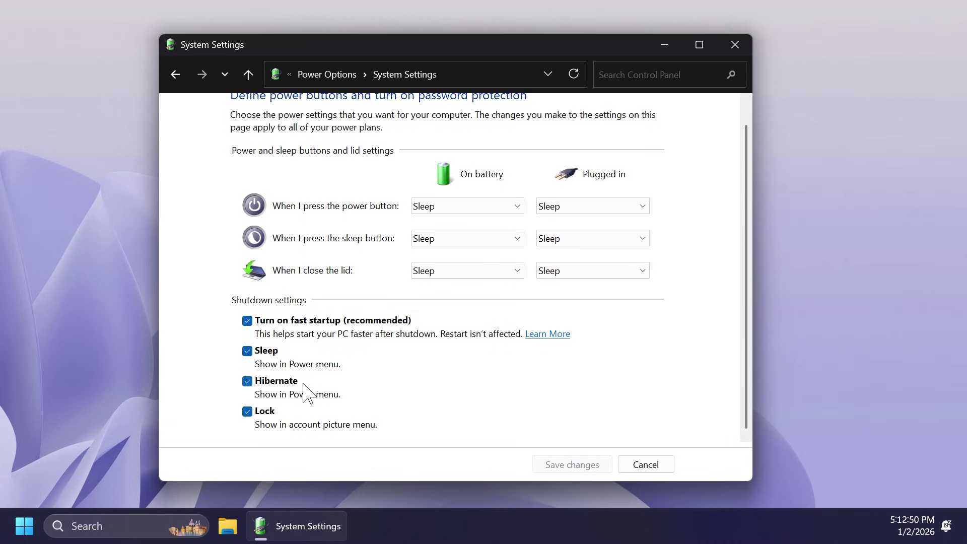
pyautogui.scroll(1, 333, 398)
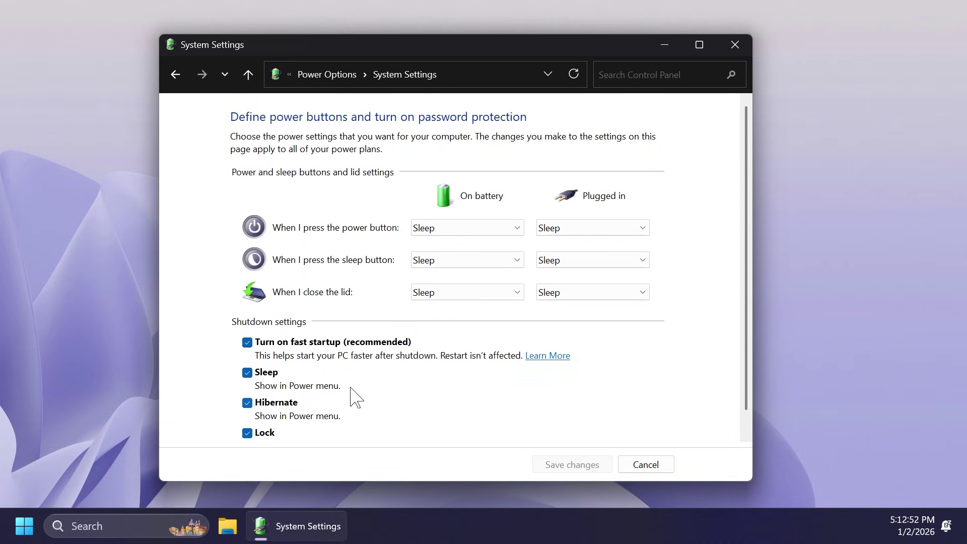
pyautogui.scroll(-1, 303, 391)
pyautogui.click(246, 381)
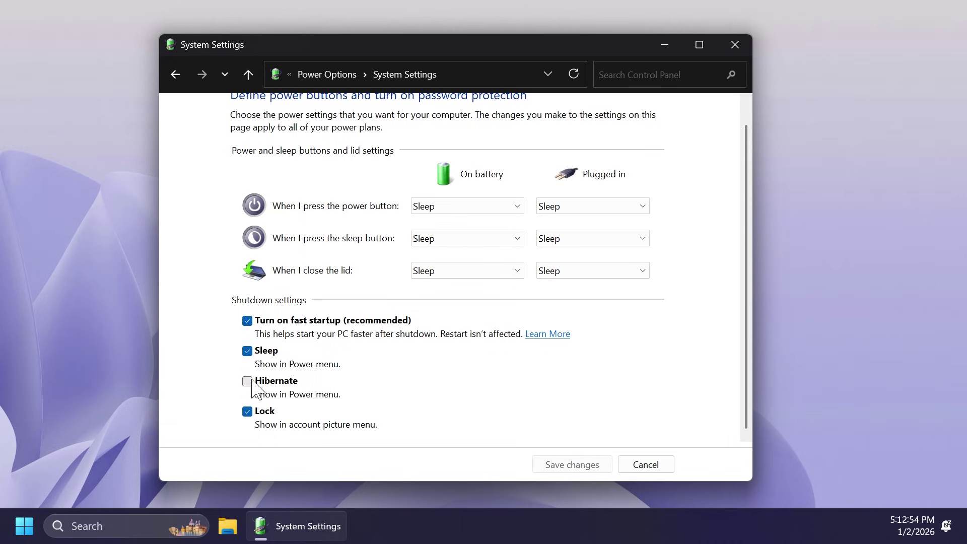
pyautogui.click(556, 466)
pyautogui.click(735, 45)
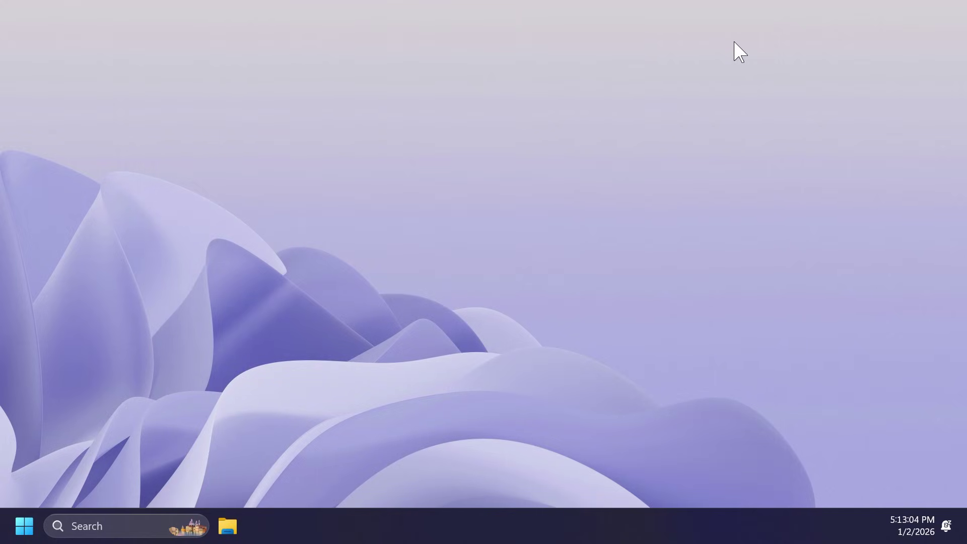
# - In an administrator PowerShell, run 'powercfg /hibernate off'
pyautogui.click(123, 527)
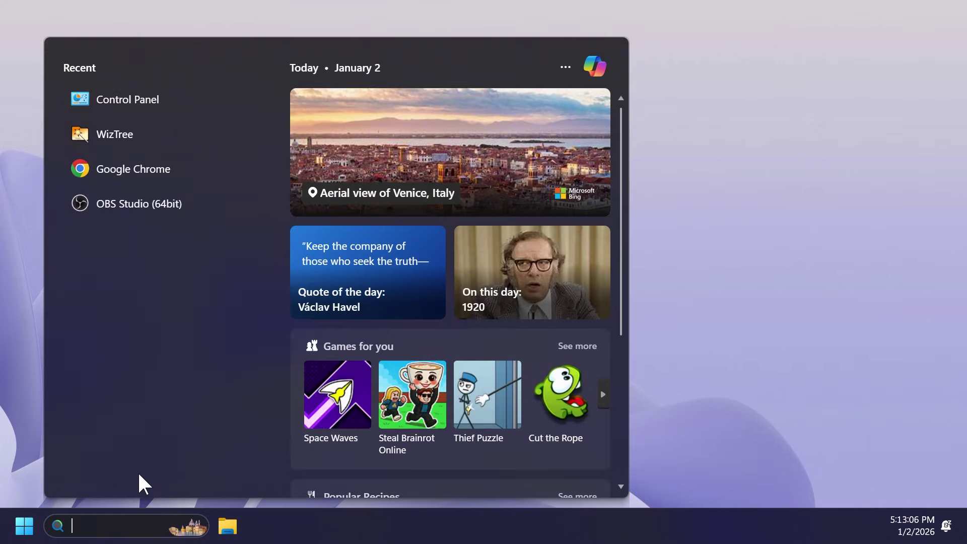
pyautogui.write('powershell')
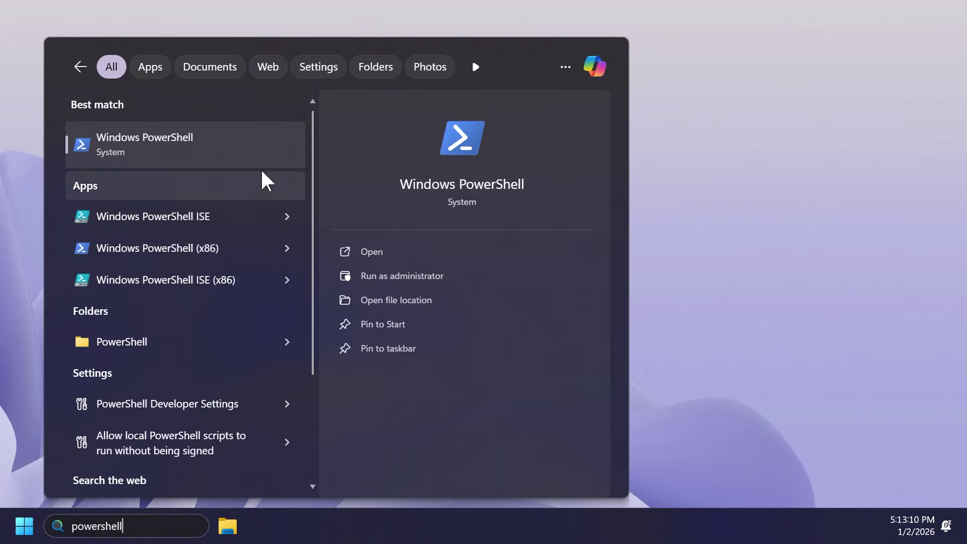
pyautogui.click(388, 278)
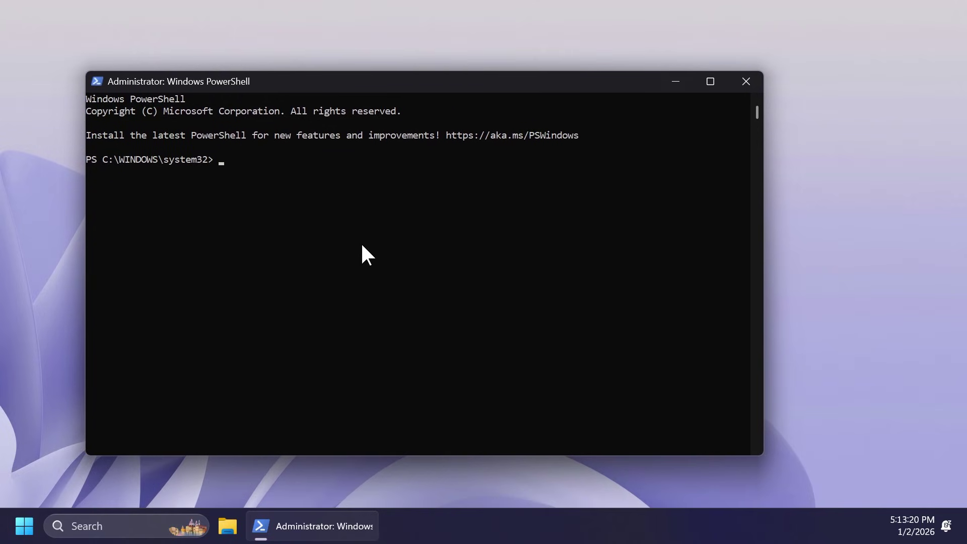
pyautogui.write('powerc')
pyautogui.write('fg')
pyautogui.write('/')
pyautogui.write('hibernate off')
pyautogui.press('Return')
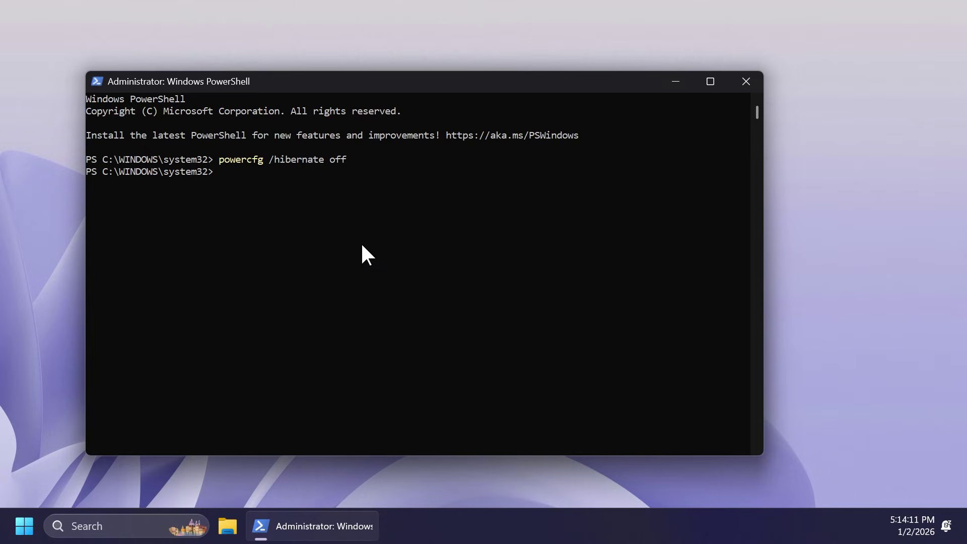
# - Run 'powercfg /availablesleepstates' and confirm hibernation has not been enabled
pyautogui.write('powercfg /avai')
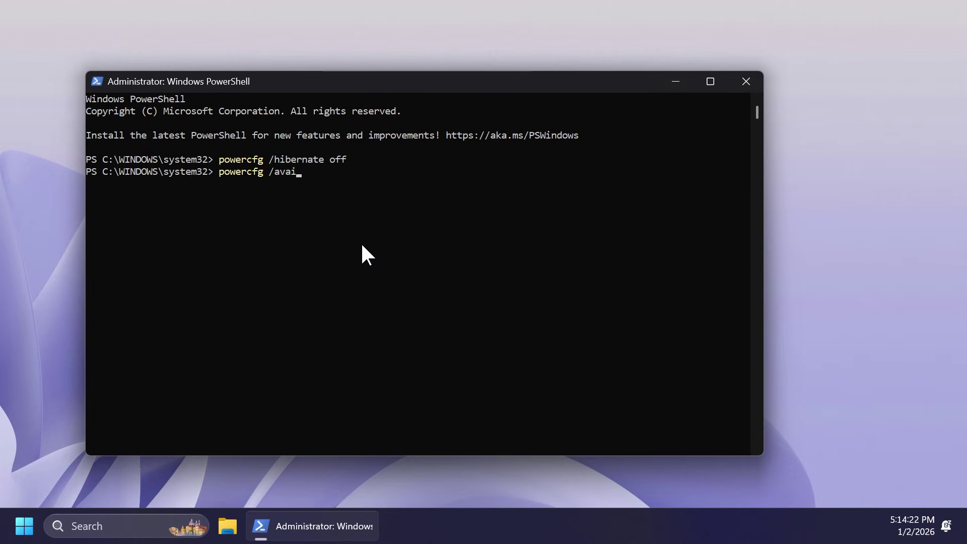
pyautogui.write('lablesleepstates')
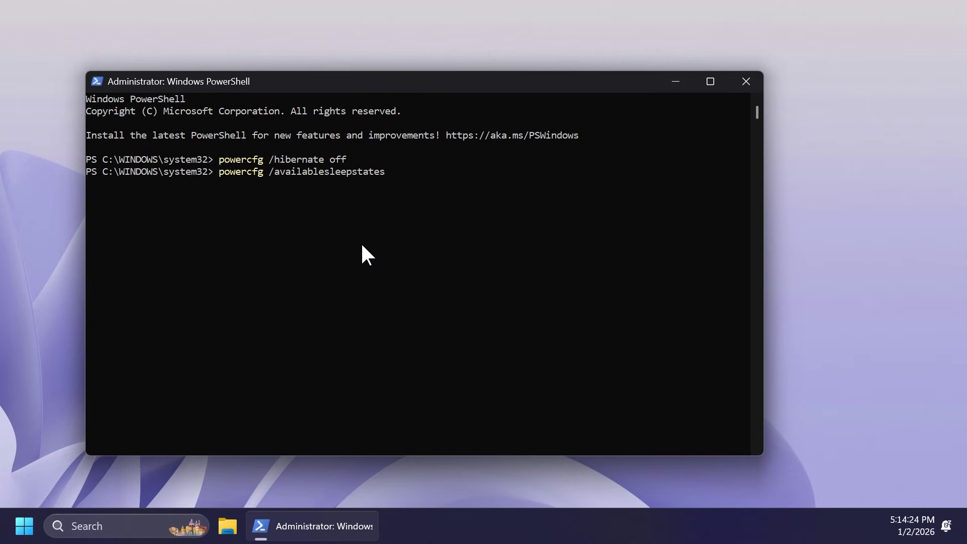
pyautogui.press('Return')
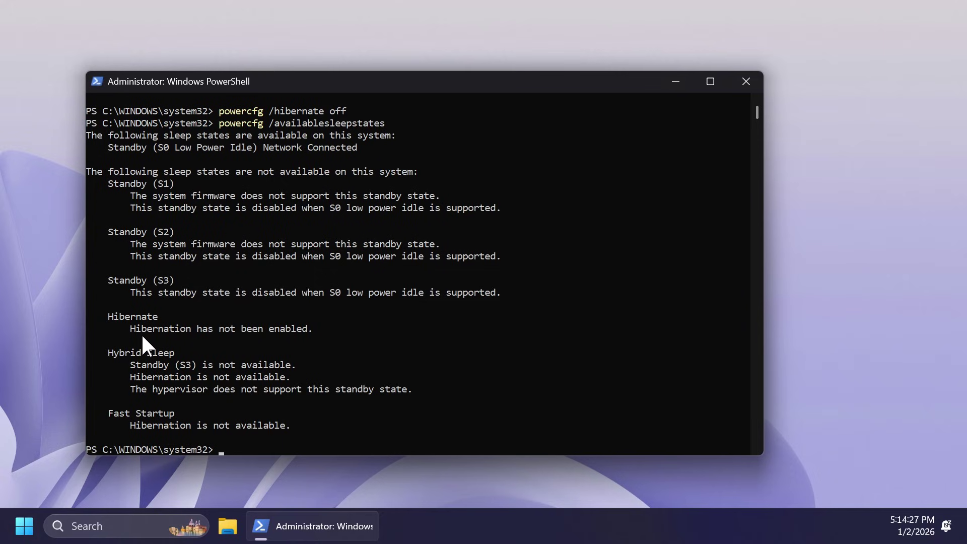
pyautogui.moveTo(143, 330); pyautogui.dragTo(320, 334)
pyautogui.click(215, 331)
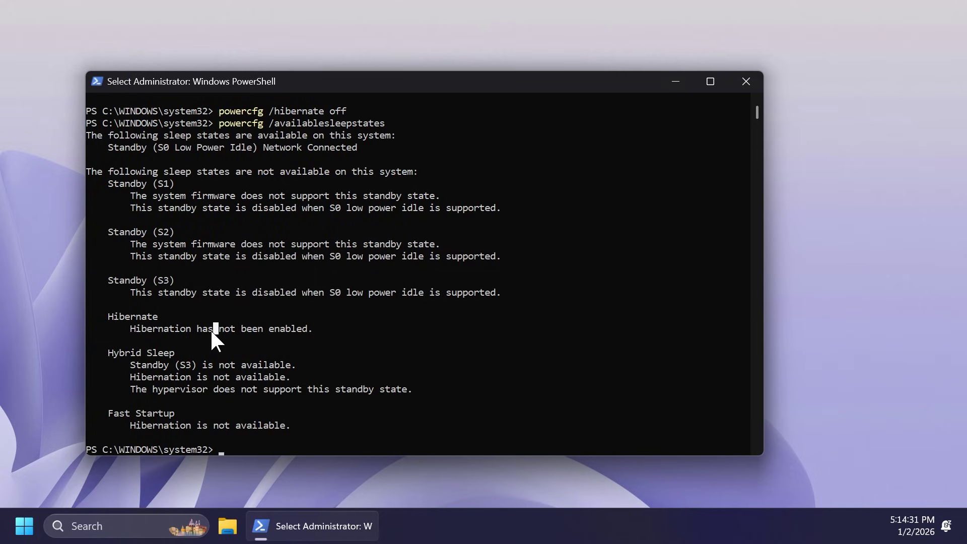
# - Close PowerShell, relaunch WizTree, and rescan drive C:
pyautogui.click(746, 81)
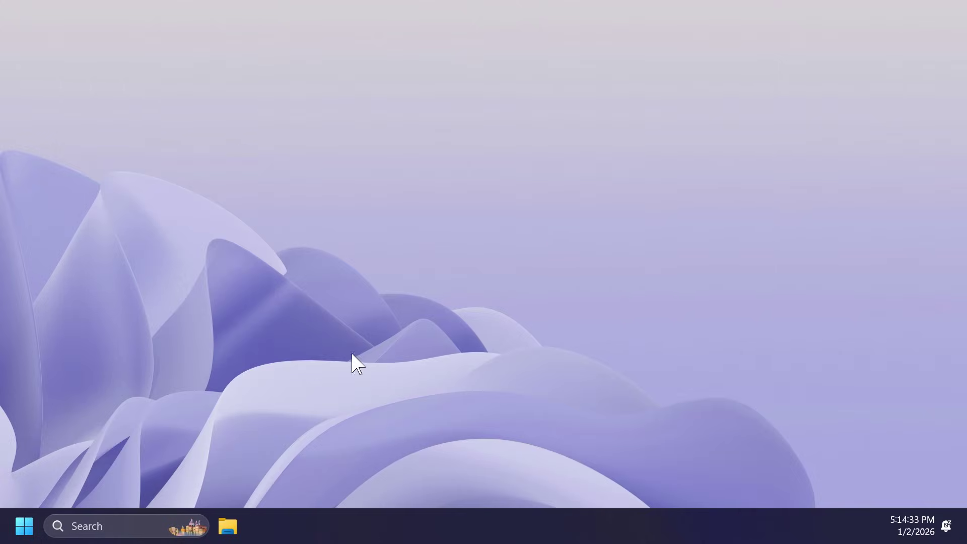
pyautogui.click(106, 527)
pyautogui.write('wiztree')
pyautogui.press('Return')
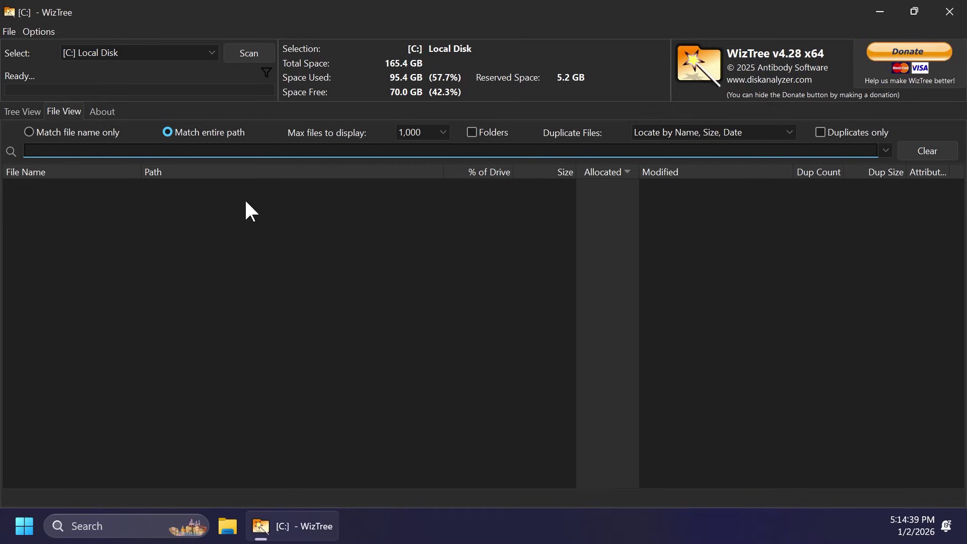
pyautogui.click(22, 112)
pyautogui.click(249, 54)
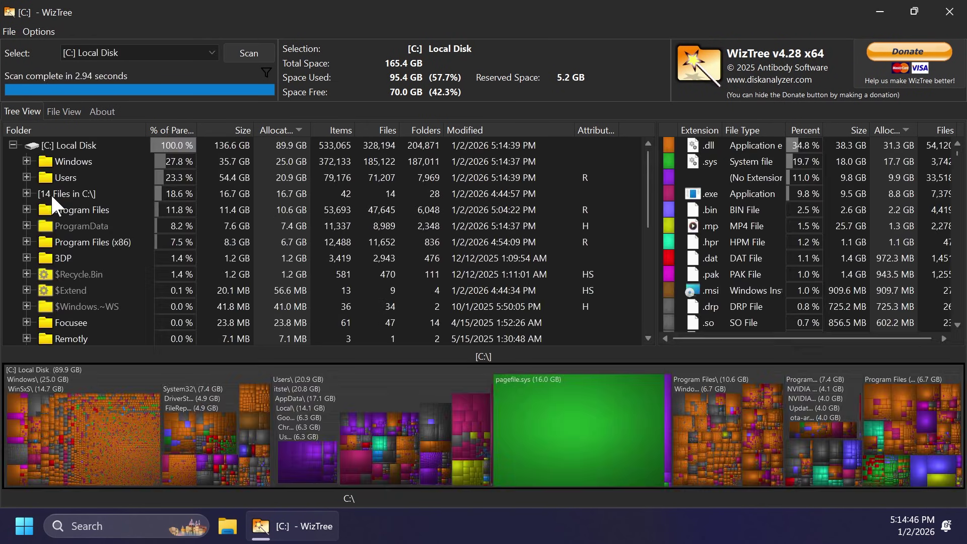
# - Search WizTree's file list for 'hiber' and confirm no files are found
pyautogui.click(26, 193)
pyautogui.click(64, 111)
pyautogui.click(83, 151)
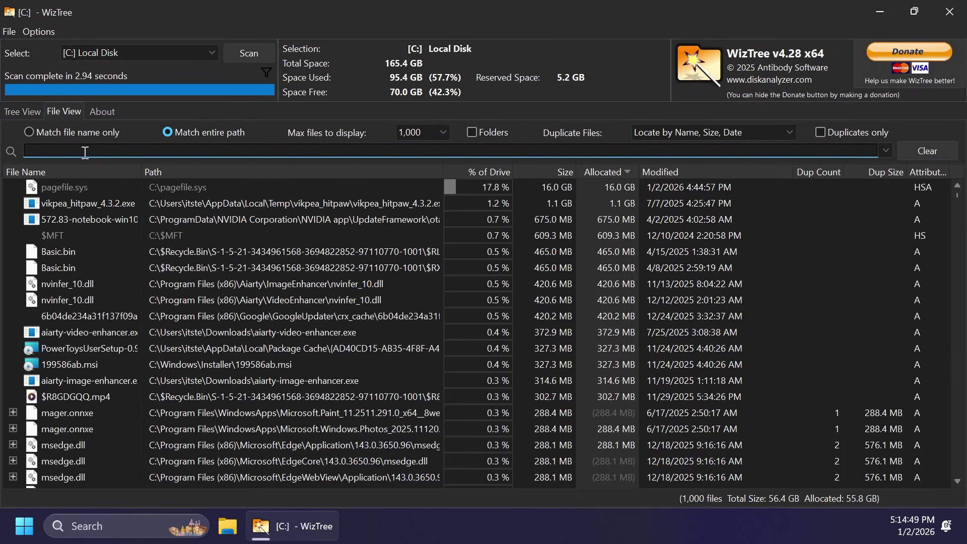
pyautogui.write('hiber')
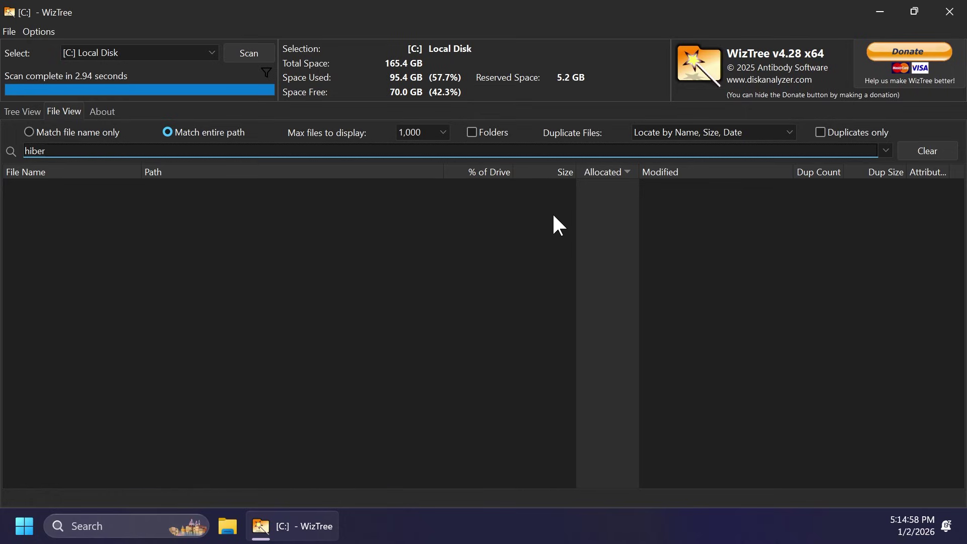
pyautogui.click(951, 11)
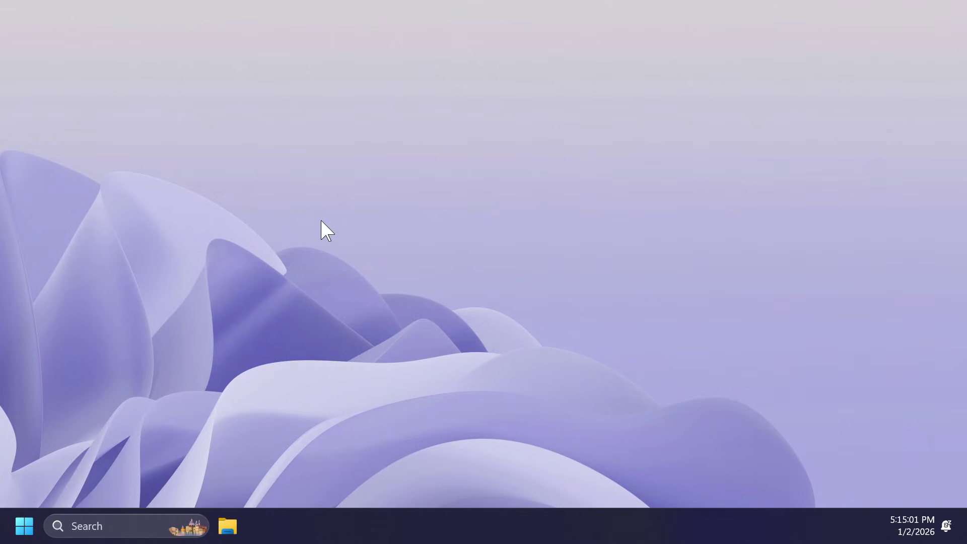